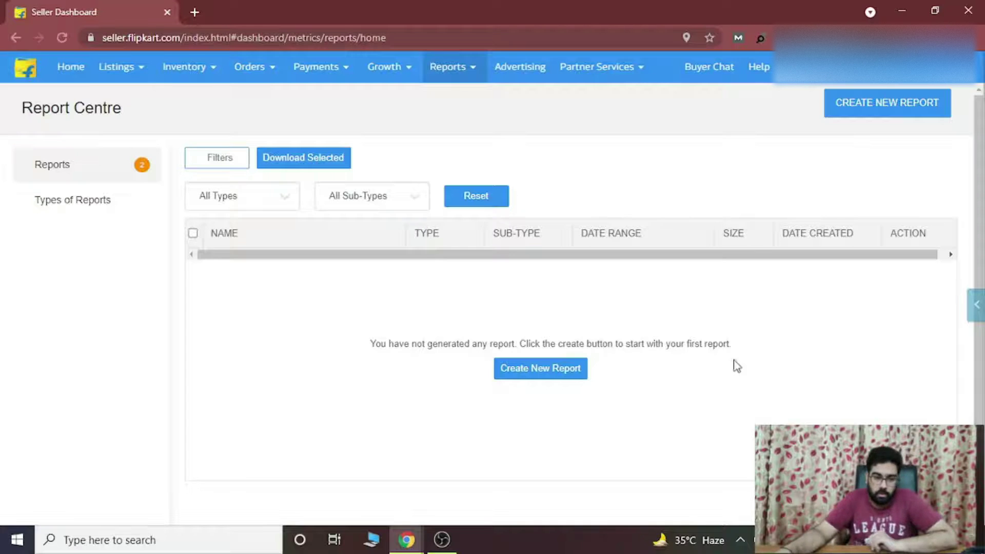
# Generate an Invoices report of sub-type Commission Invoice for Jun 01, 2021 to Jun 30, 2021.
pyautogui.click(855, 117)
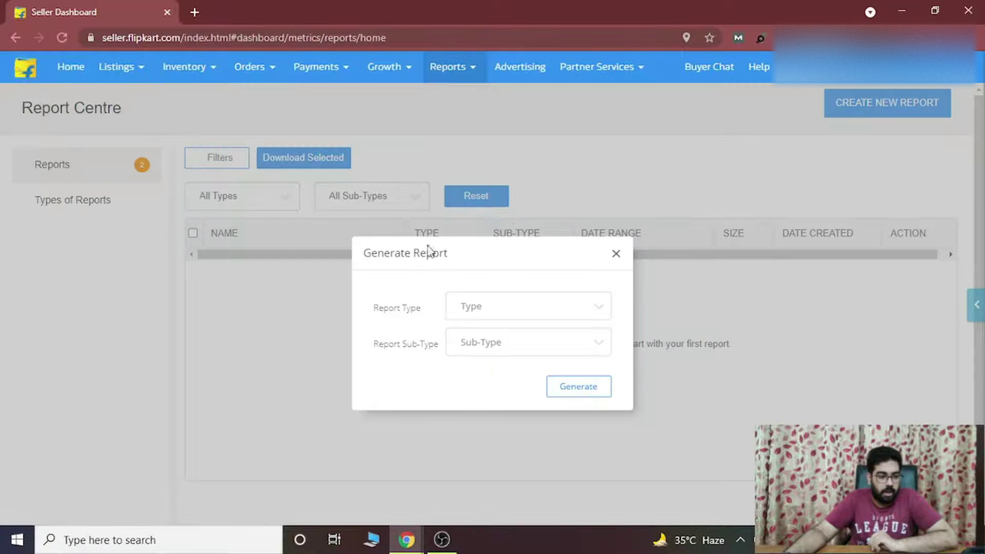
pyautogui.click(509, 310)
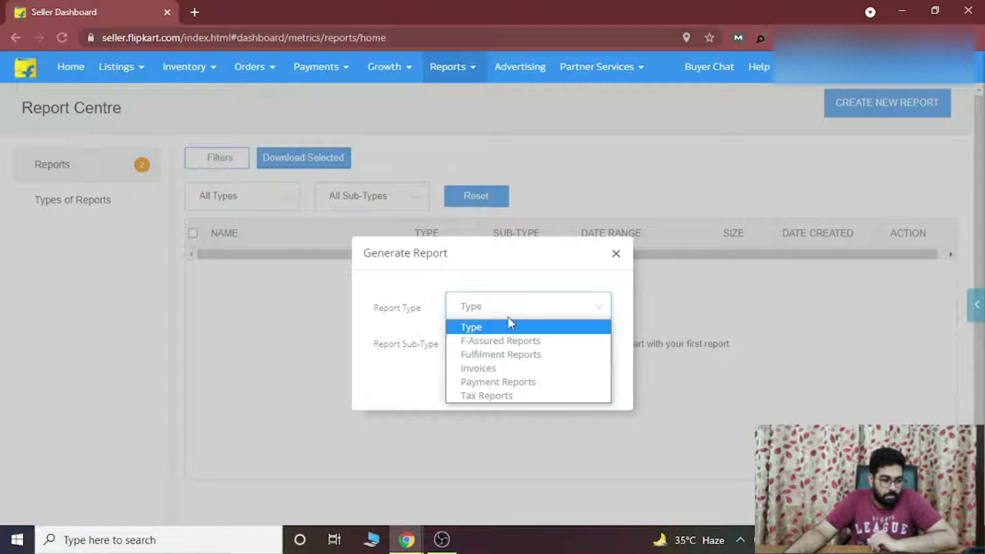
pyautogui.click(508, 368)
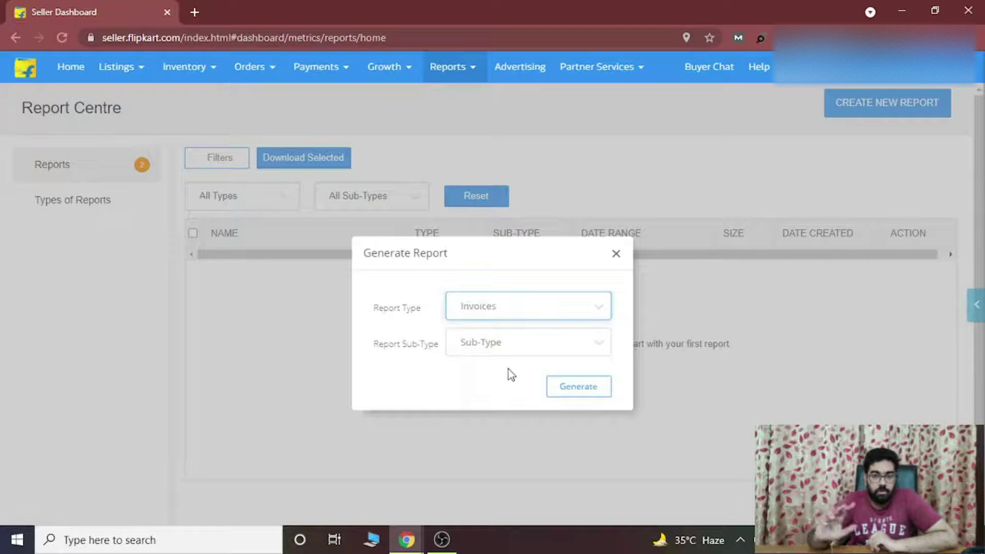
pyautogui.click(462, 349)
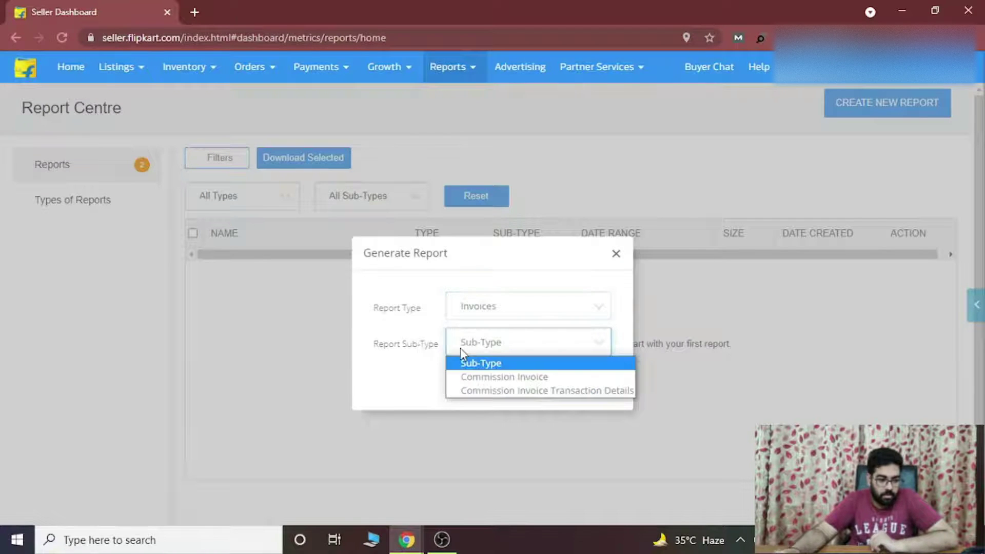
pyautogui.click(504, 379)
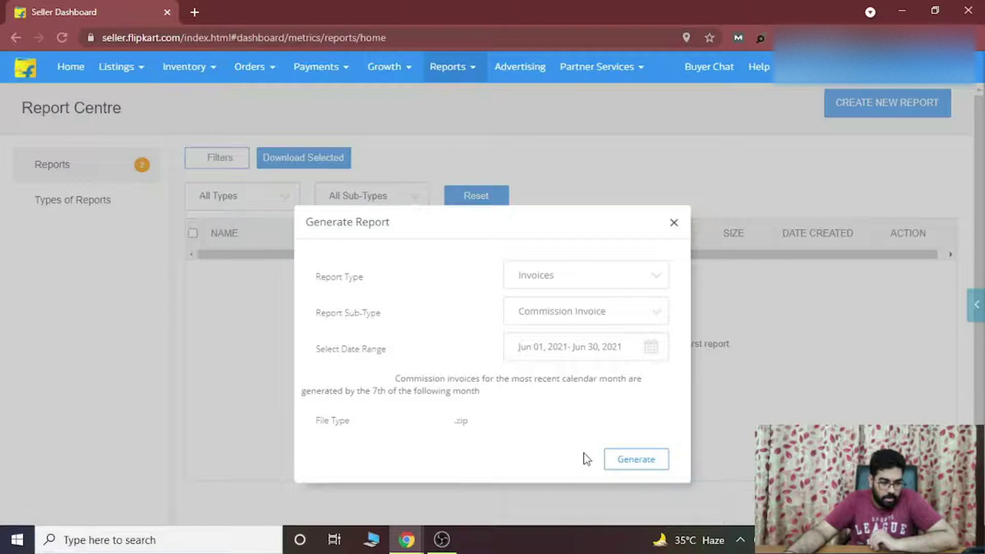
pyautogui.click(613, 460)
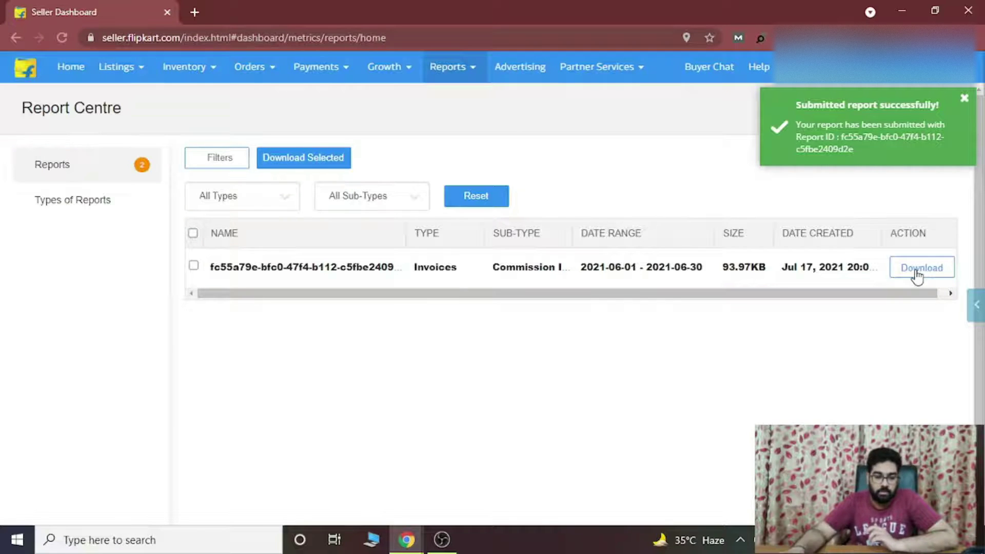
pyautogui.click(964, 99)
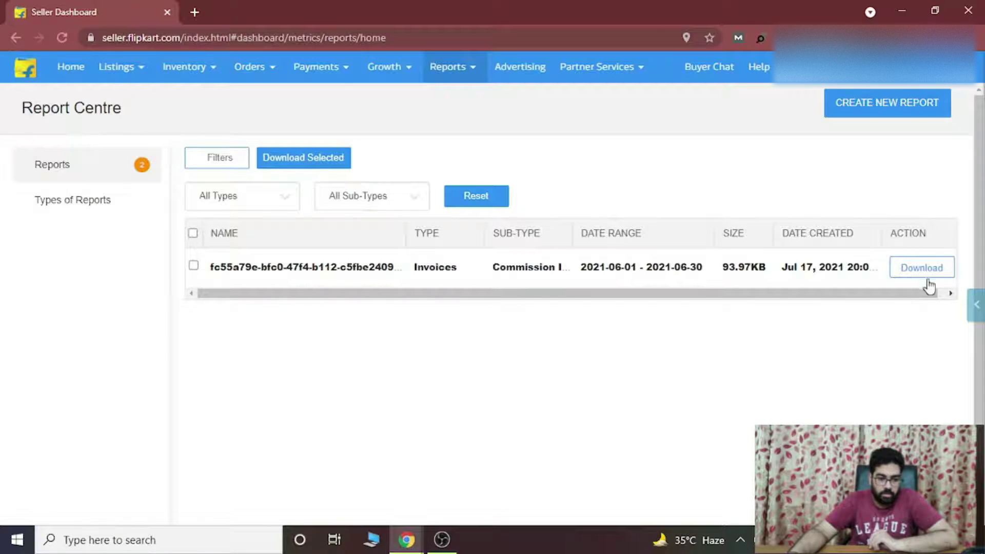
# Download the generated commission invoice report and open all four PDFs from its ZIP archive.
pyautogui.moveTo(848, 292); pyautogui.dragTo(878, 306)
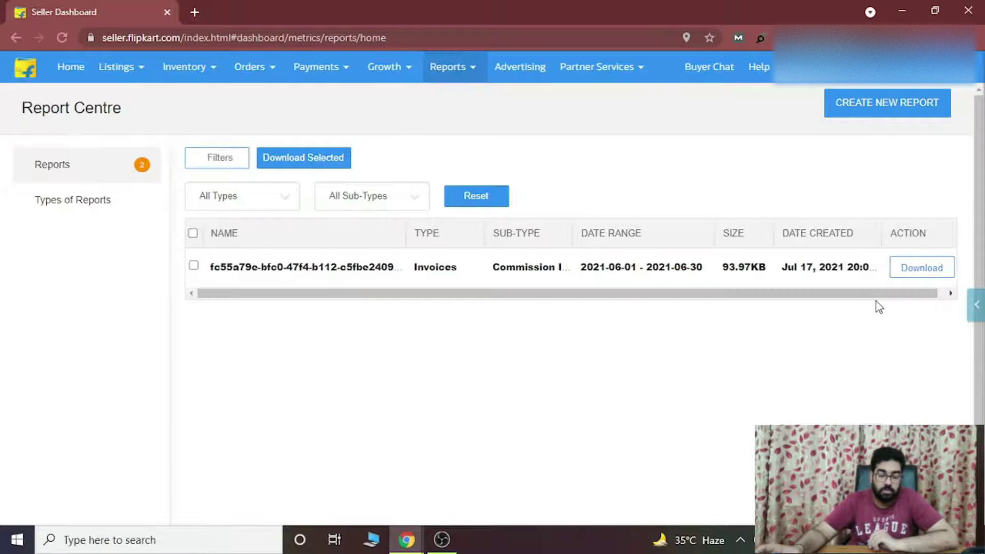
pyautogui.click(923, 267)
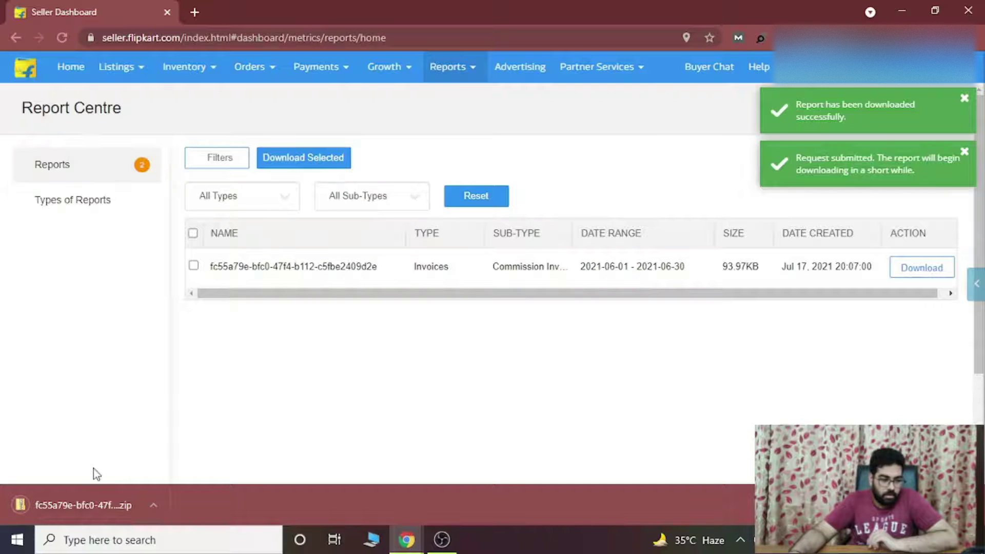
pyautogui.click(87, 506)
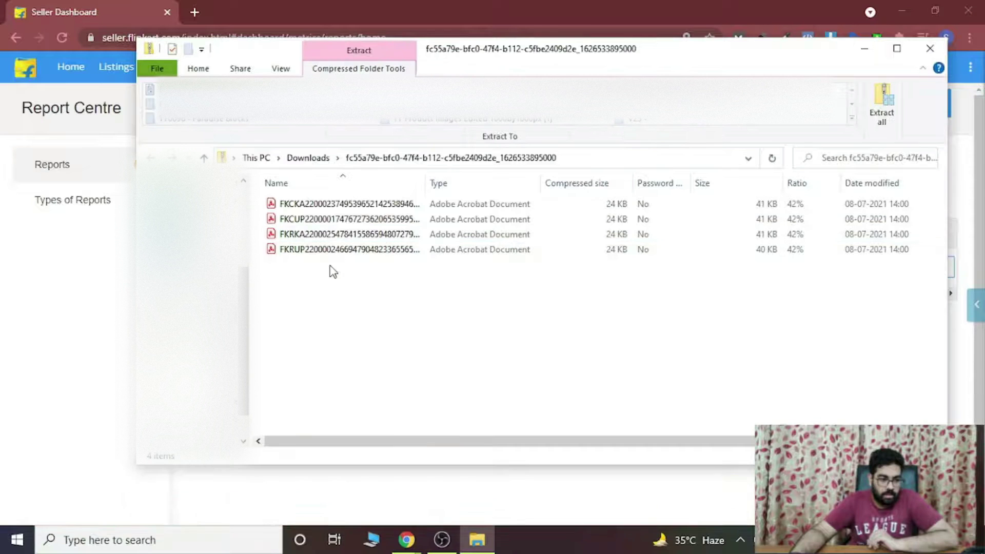
pyautogui.moveTo(345, 278); pyautogui.dragTo(323, 201)
pyautogui.press('Return')
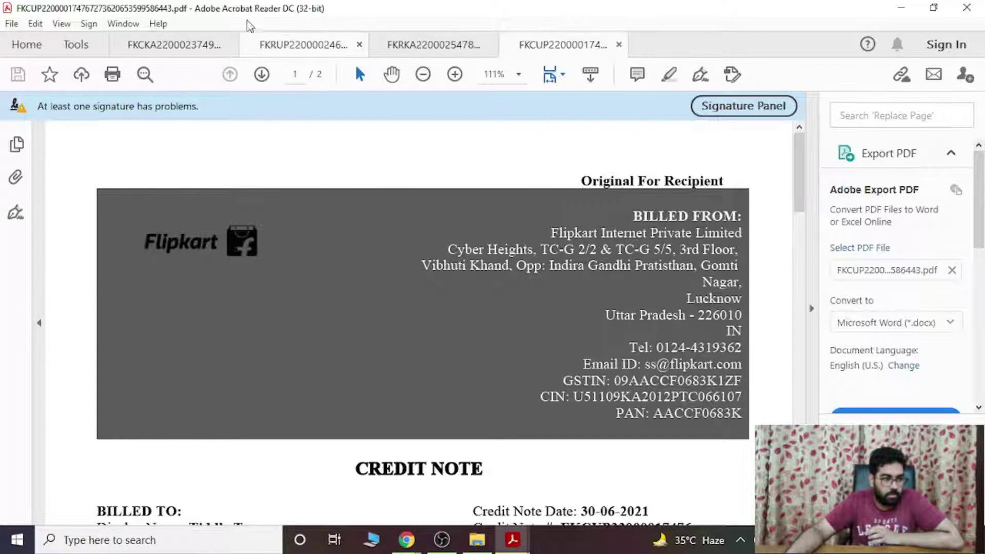
# Look through the four opened PDFs to tell the commission invoices from the credit notes.
pyautogui.click(173, 52)
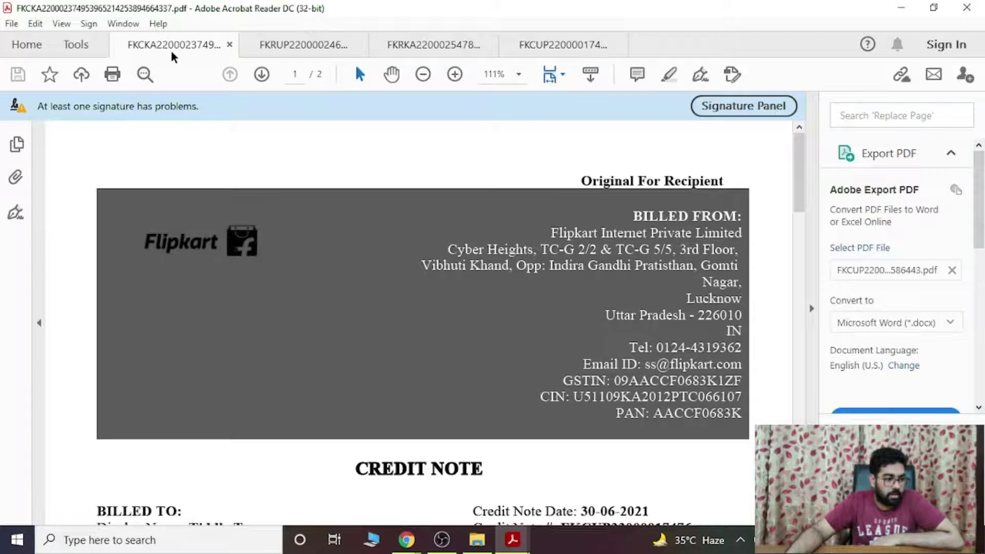
pyautogui.click(277, 44)
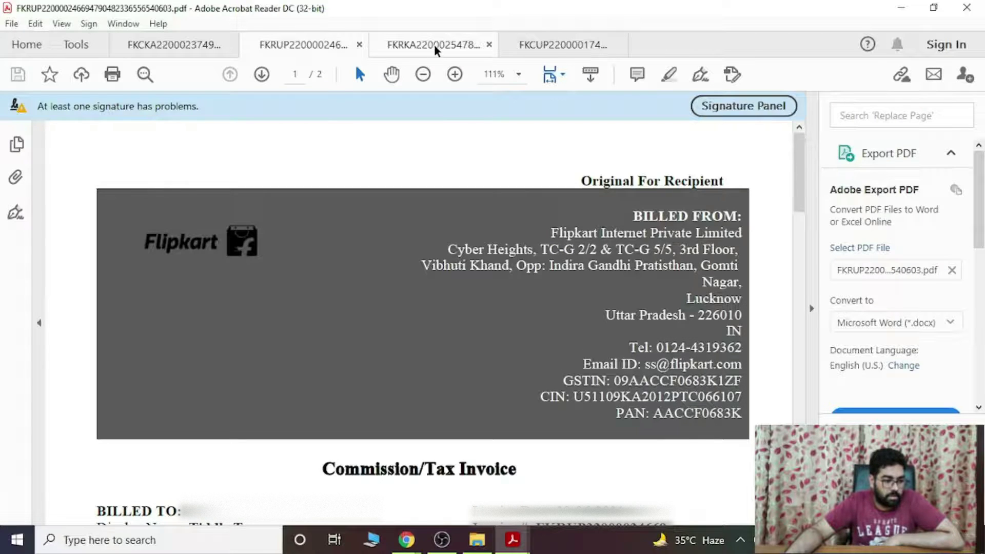
pyautogui.click(434, 48)
pyautogui.click(546, 47)
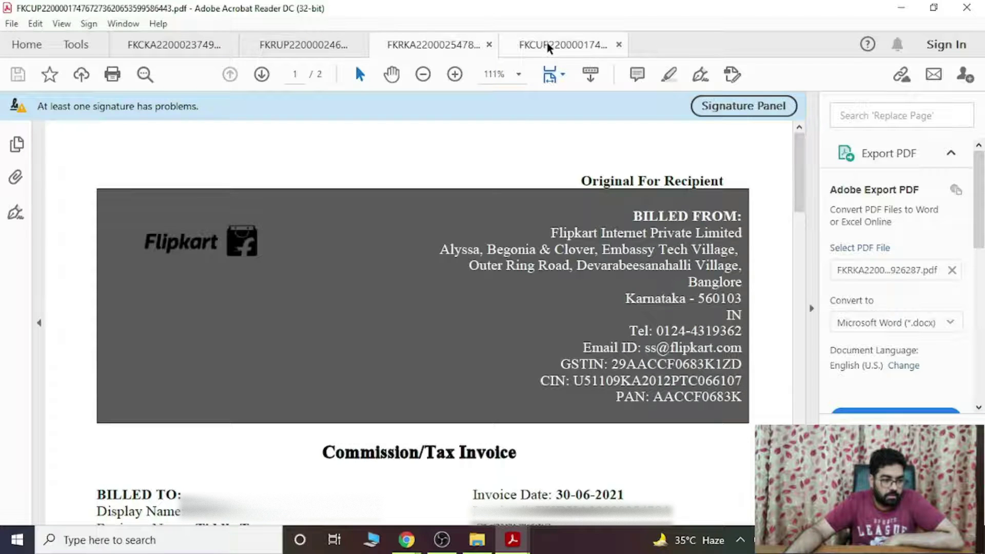
# Compare the billed-from state on the two Commission/Tax Invoice documents.
pyautogui.click(322, 46)
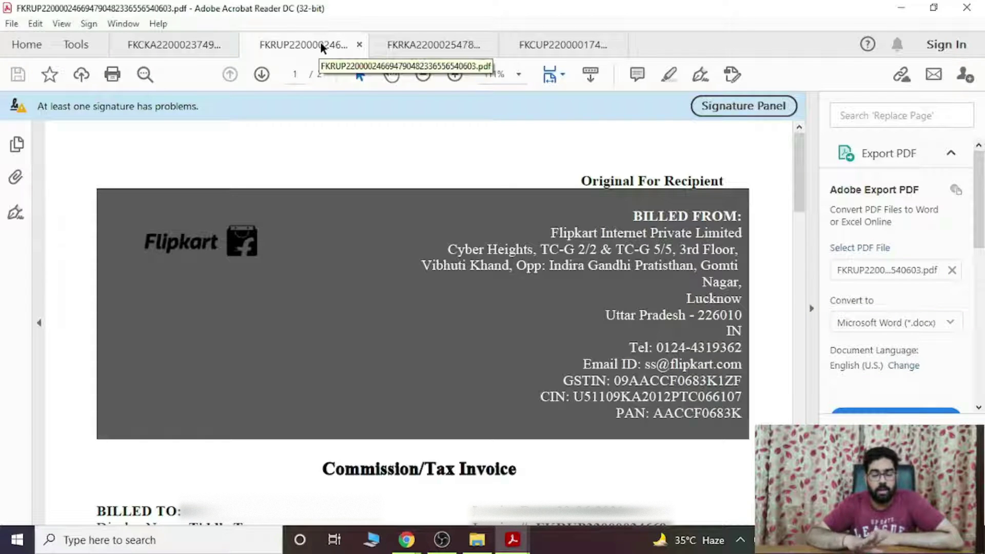
pyautogui.click(389, 52)
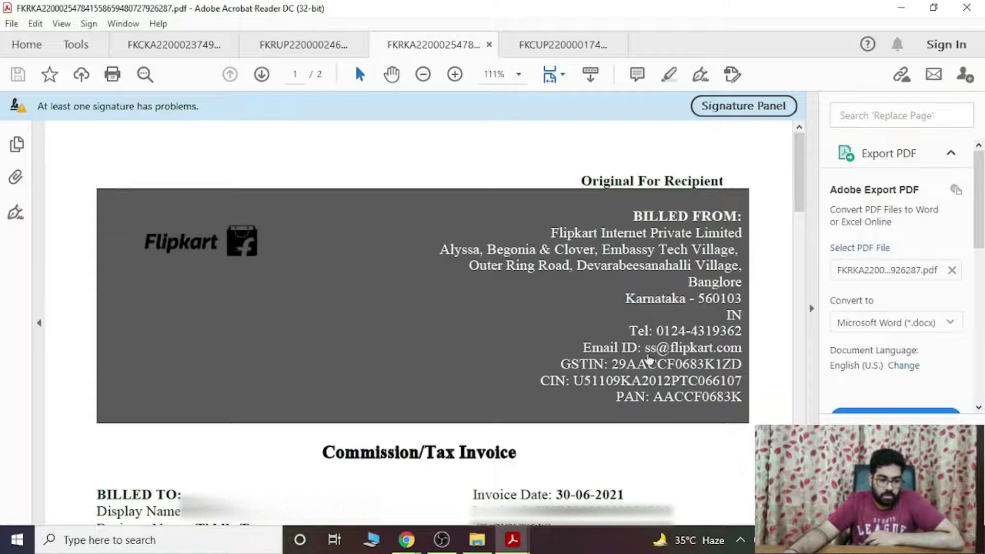
pyautogui.doubleClick(645, 299)
pyautogui.click(653, 316)
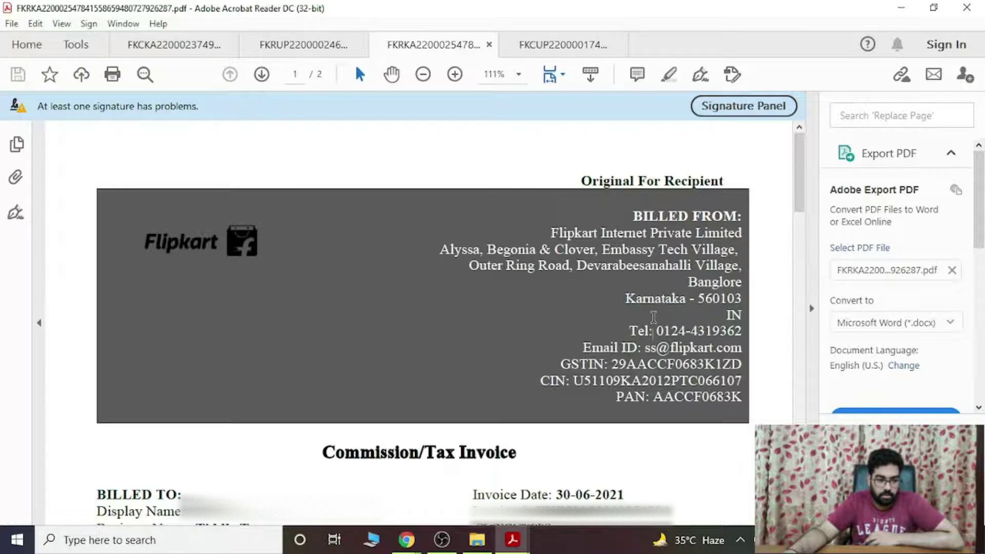
pyautogui.click(328, 47)
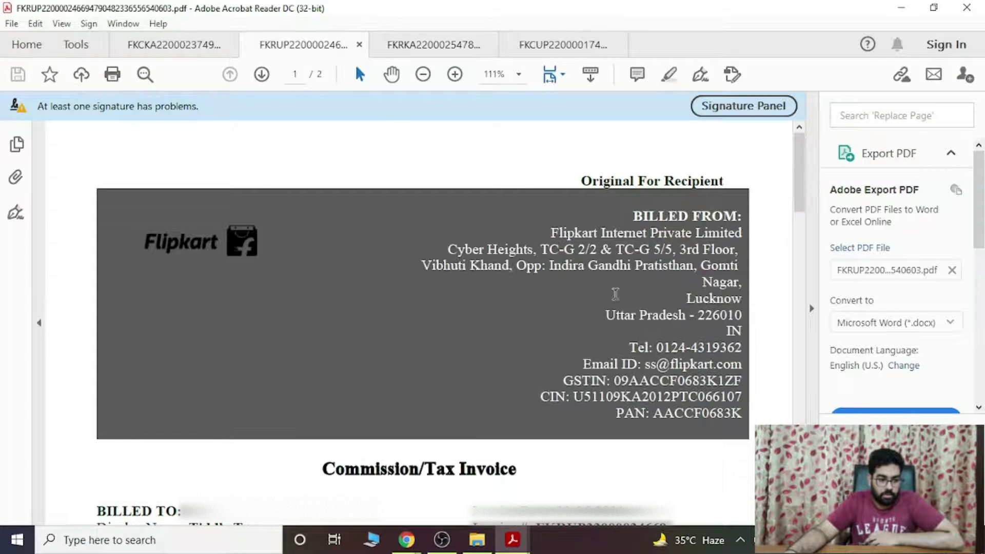
pyautogui.moveTo(606, 314); pyautogui.dragTo(684, 316)
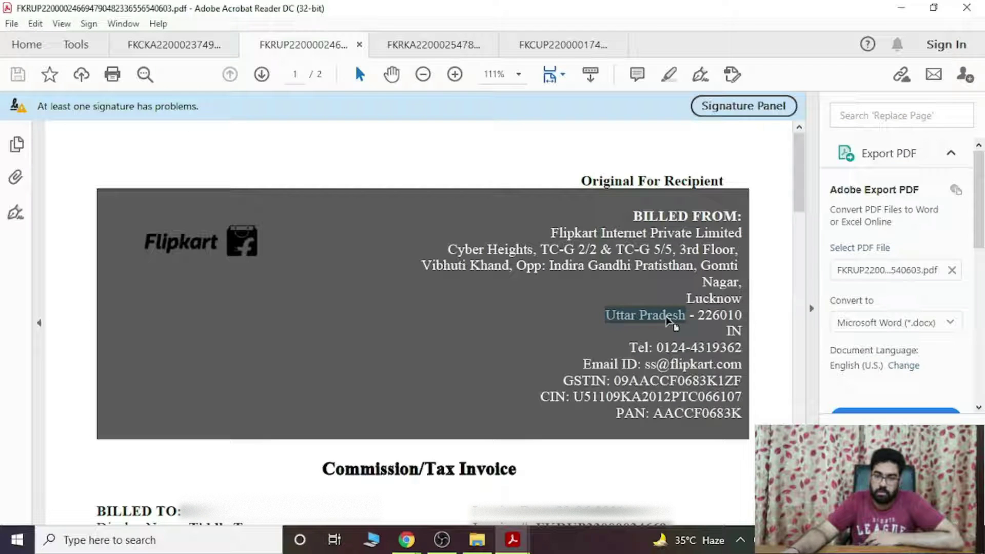
pyautogui.click(665, 317)
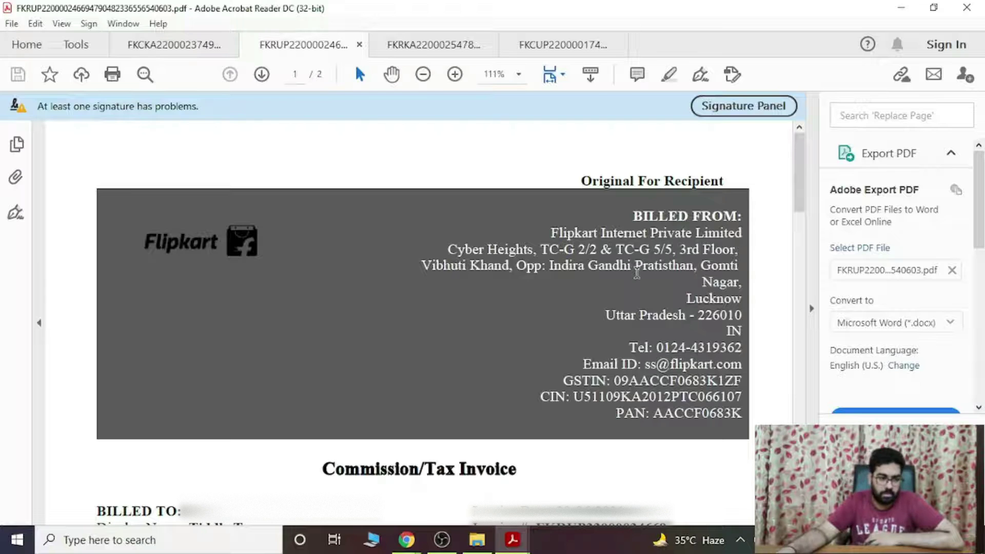
pyautogui.click(435, 46)
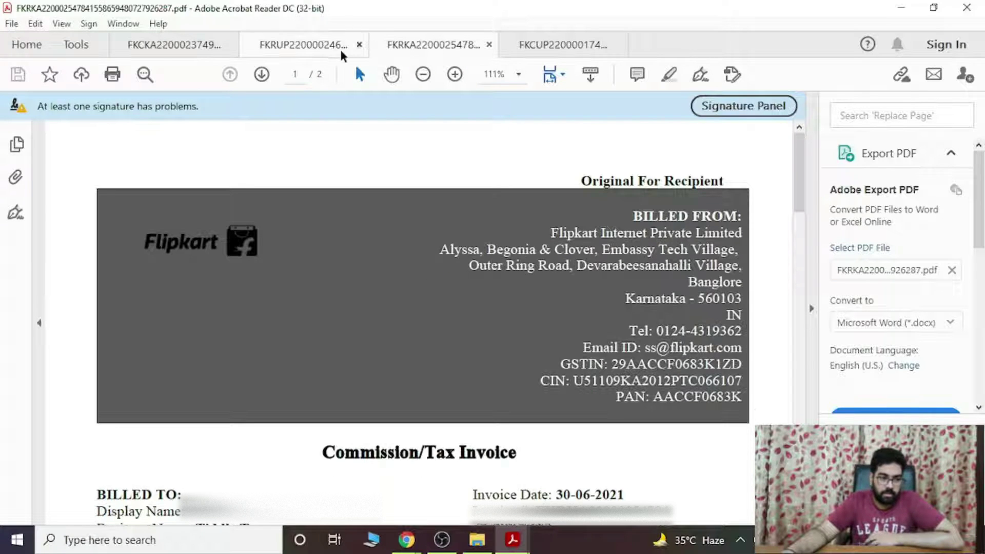
pyautogui.click(308, 41)
pyautogui.click(434, 42)
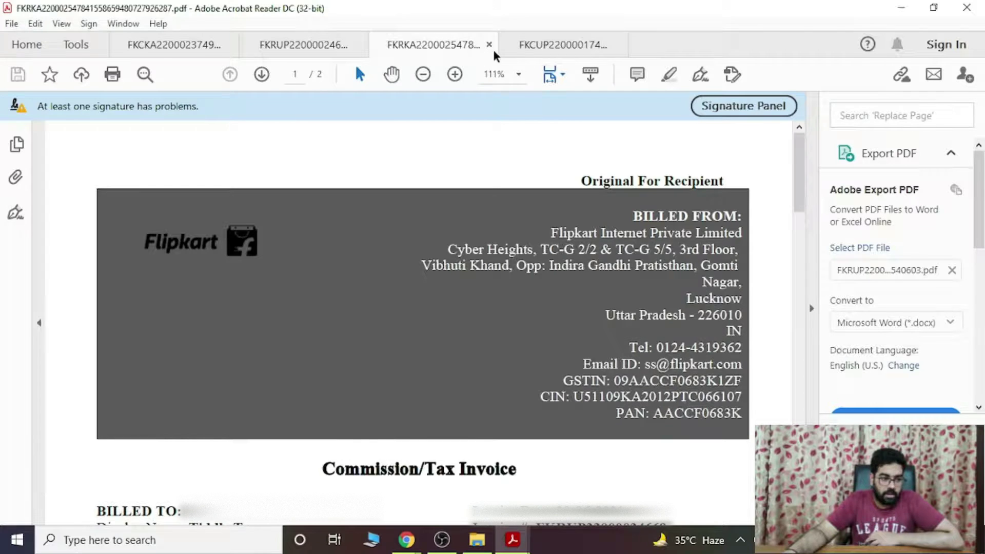
# Compare the billed-from details on the two Credit Note documents.
pyautogui.click(546, 43)
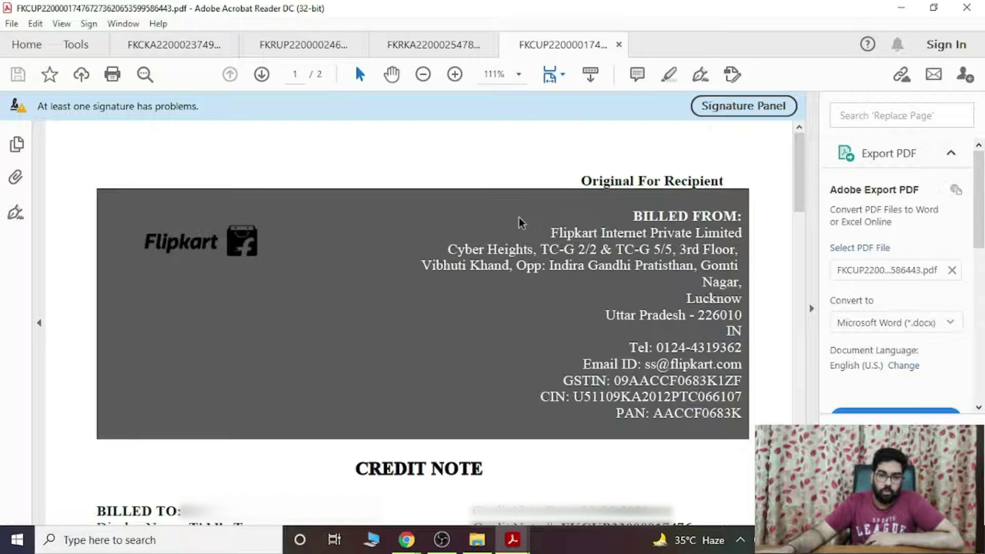
pyautogui.scroll(-1, 521, 221)
pyautogui.scroll(1, 521, 221)
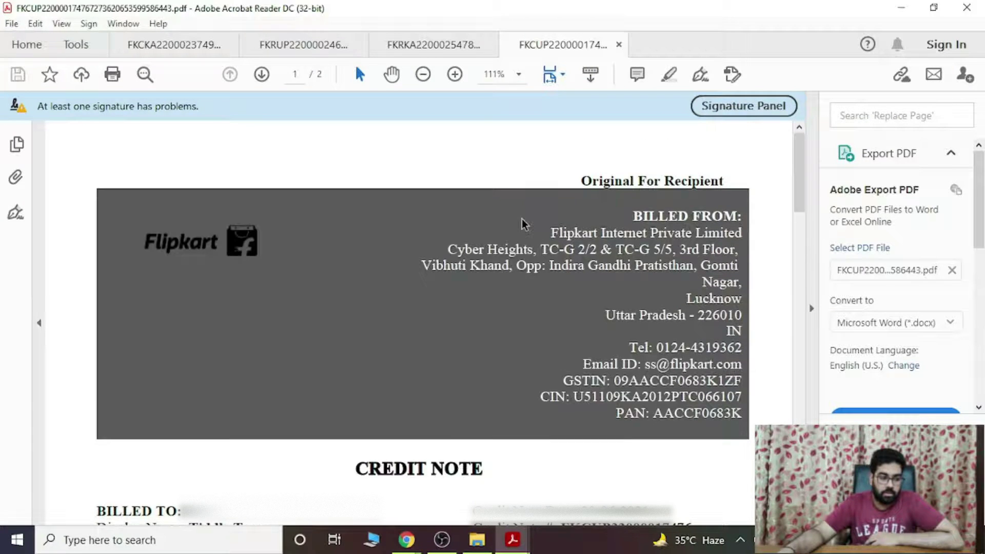
pyautogui.click(185, 54)
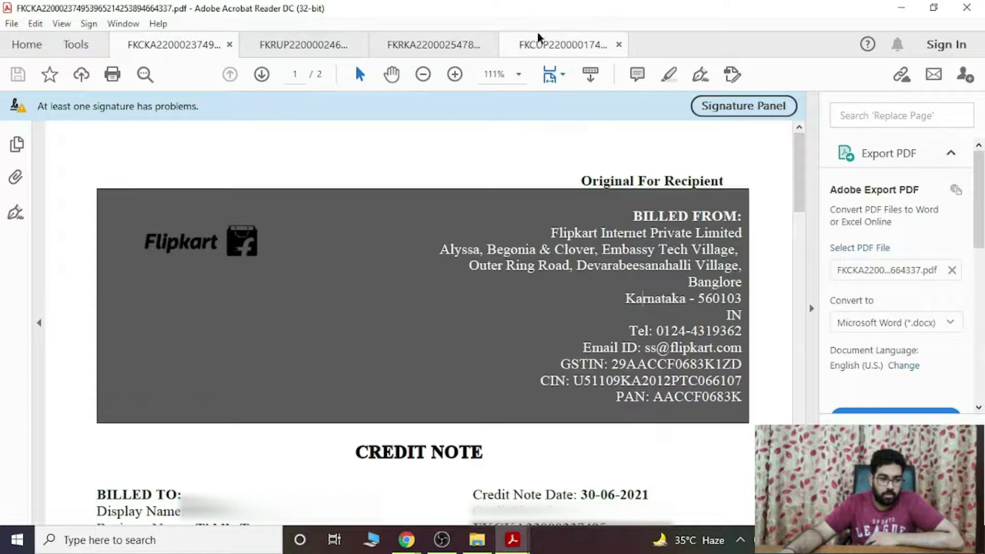
pyautogui.click(541, 46)
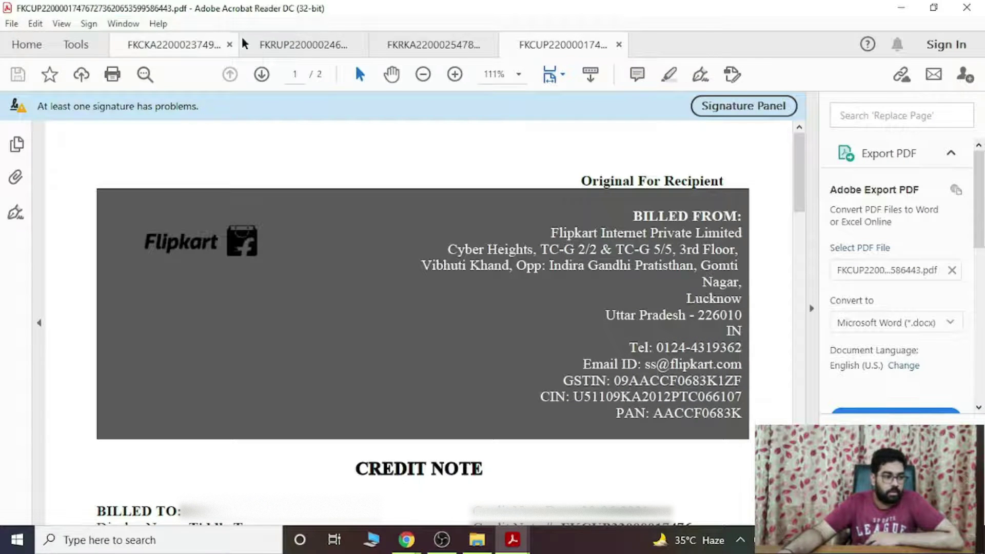
# Show the fee breakdown table in the Commission/Tax Invoice billed from Karnataka.
pyautogui.click(269, 47)
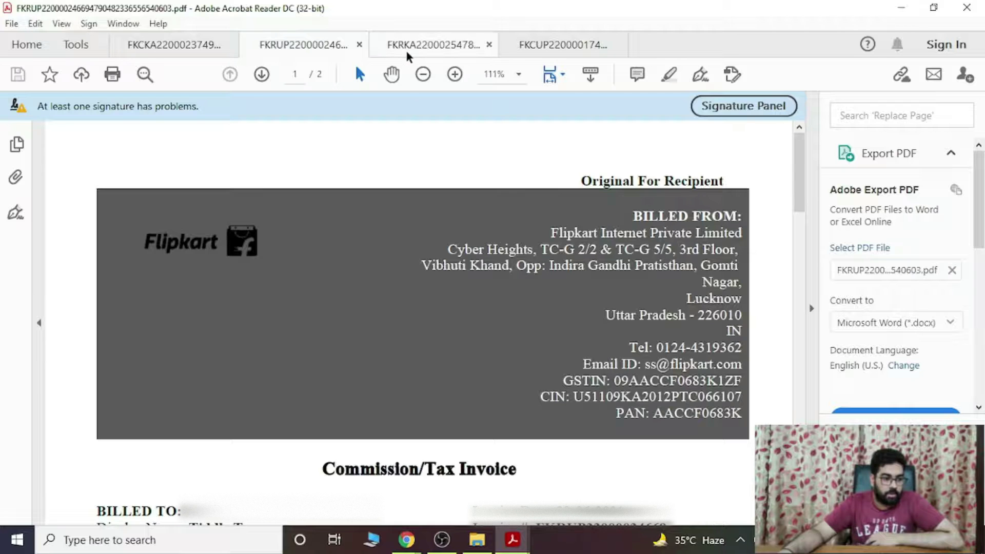
pyautogui.click(412, 49)
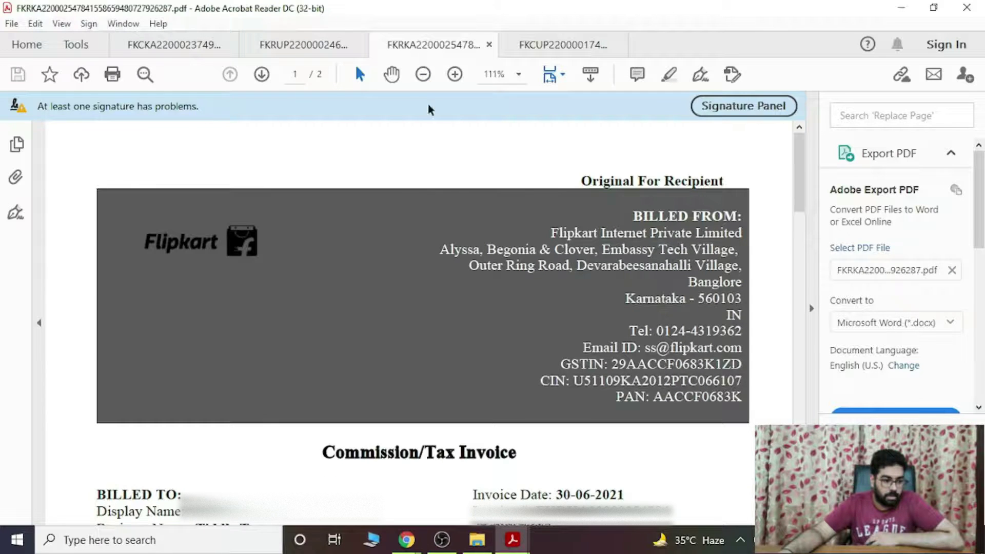
pyautogui.scroll(-3, 459, 236)
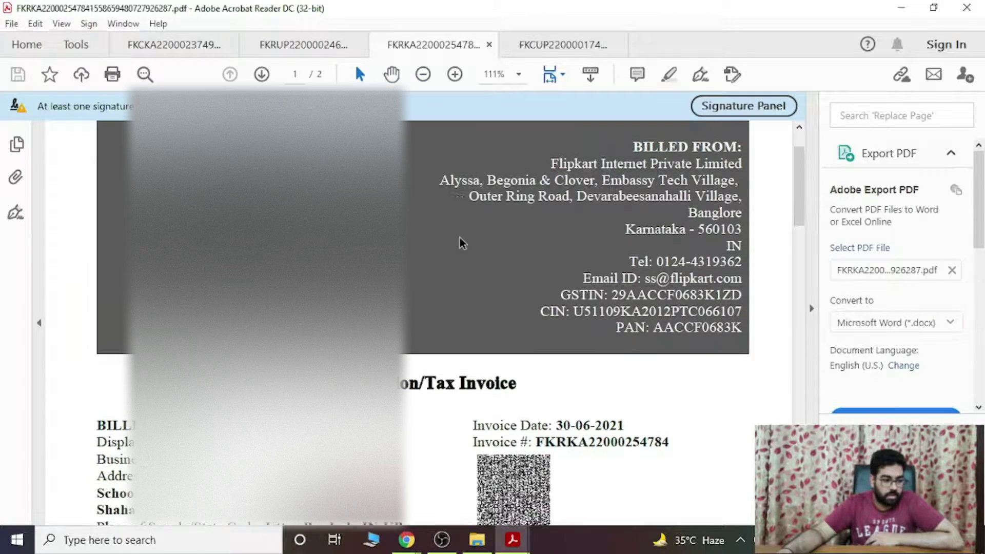
pyautogui.scroll(-15, 461, 242)
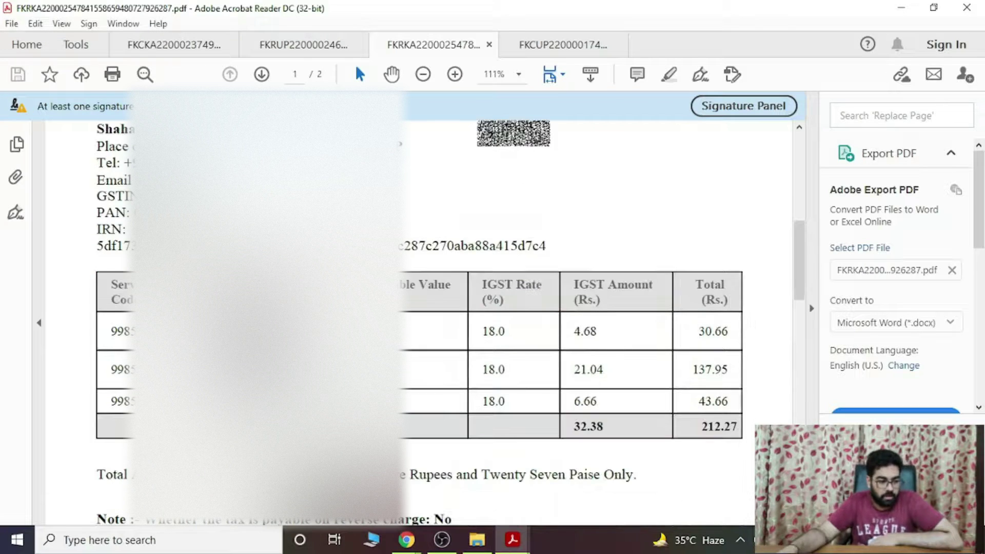
pyautogui.scroll(-2, 317, 362)
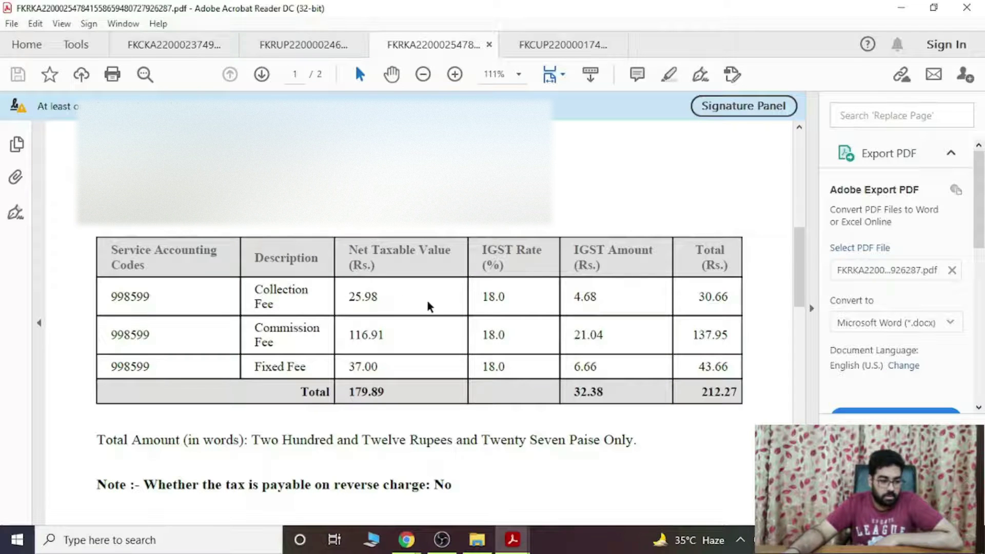
# Check the overall total and the total net taxable value in the invoice's fee table.
pyautogui.moveTo(706, 395); pyautogui.dragTo(735, 399)
pyautogui.click(723, 393)
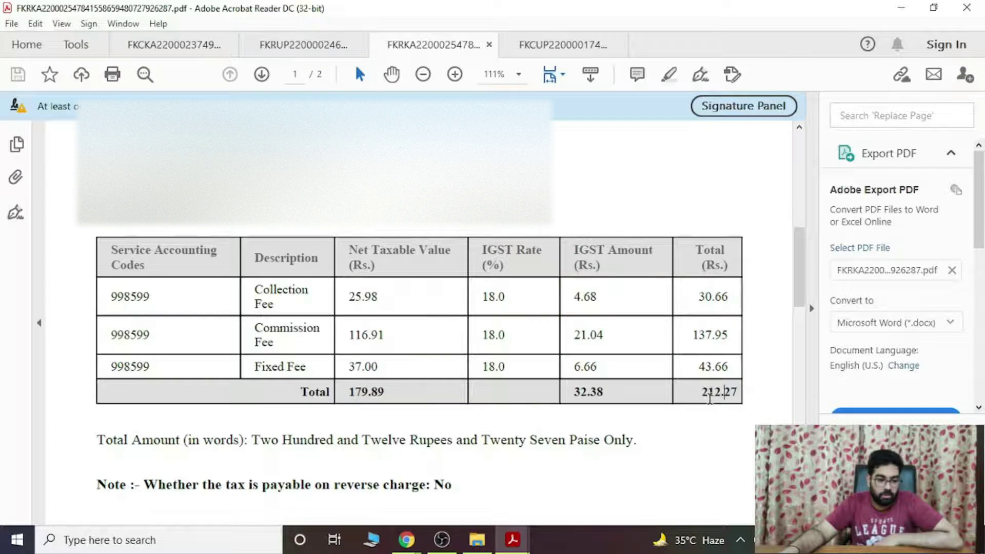
pyautogui.moveTo(702, 392); pyautogui.dragTo(744, 393)
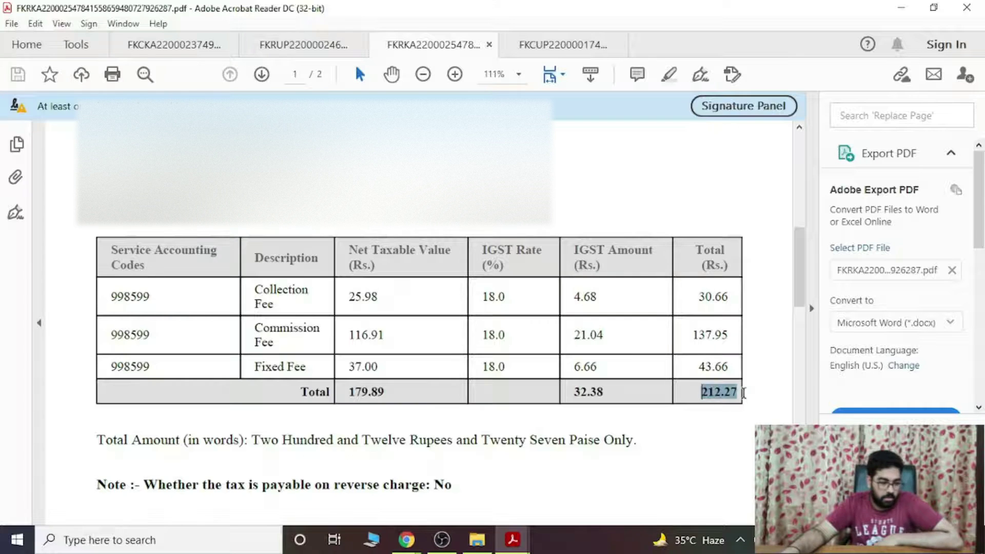
pyautogui.click(743, 392)
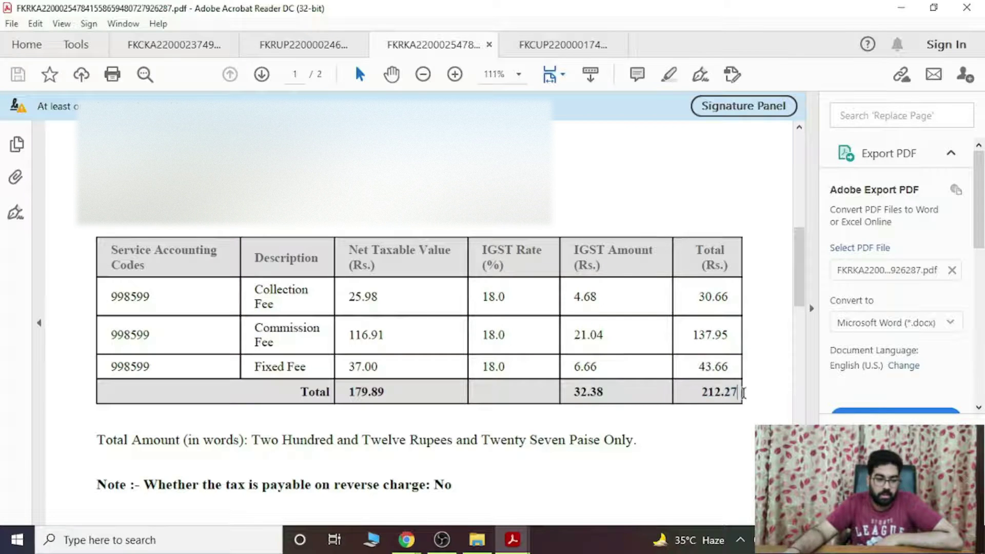
pyautogui.moveTo(340, 392); pyautogui.dragTo(385, 392)
pyautogui.click(401, 395)
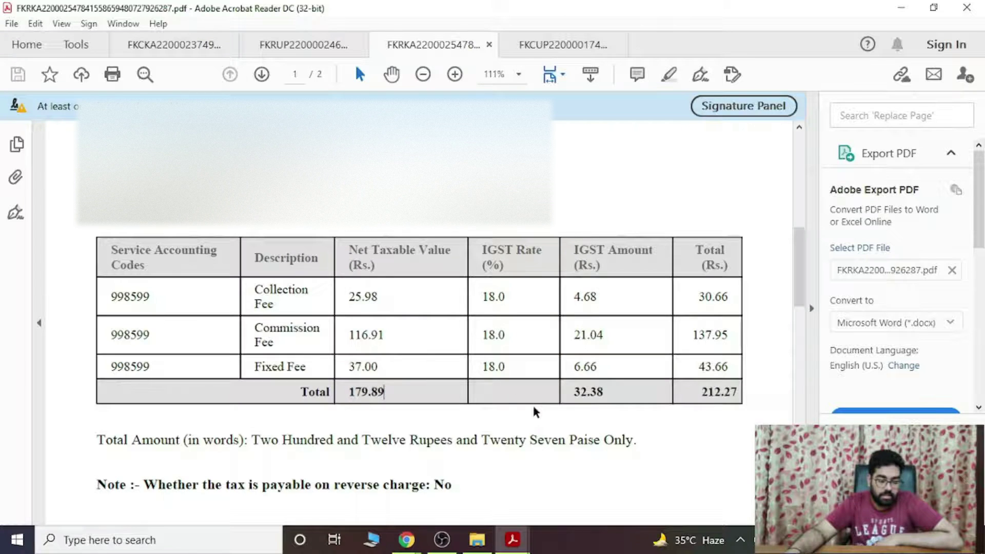
# Check the total IGST amount against the total net taxable value in the Karnataka invoice's fee table.
pyautogui.moveTo(575, 391); pyautogui.dragTo(605, 392)
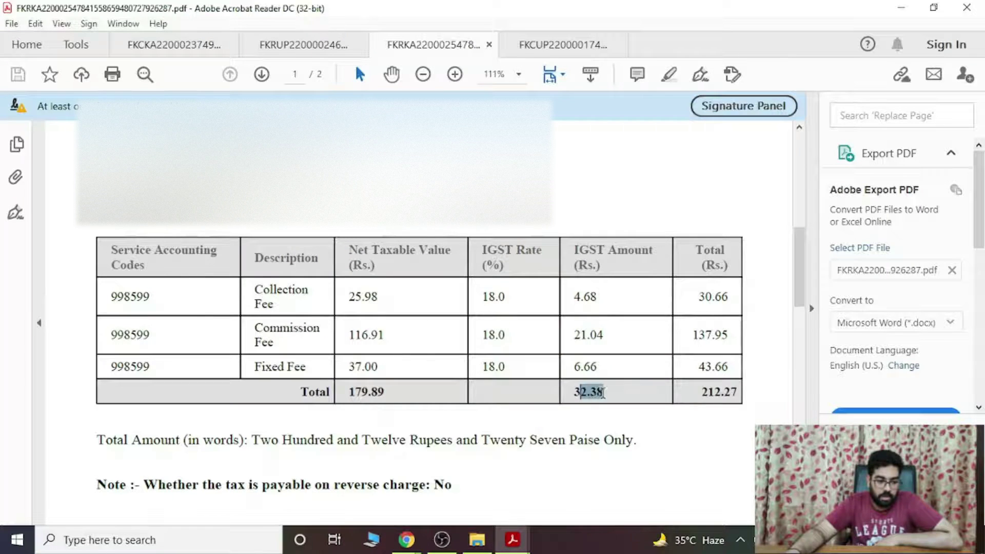
pyautogui.click(629, 403)
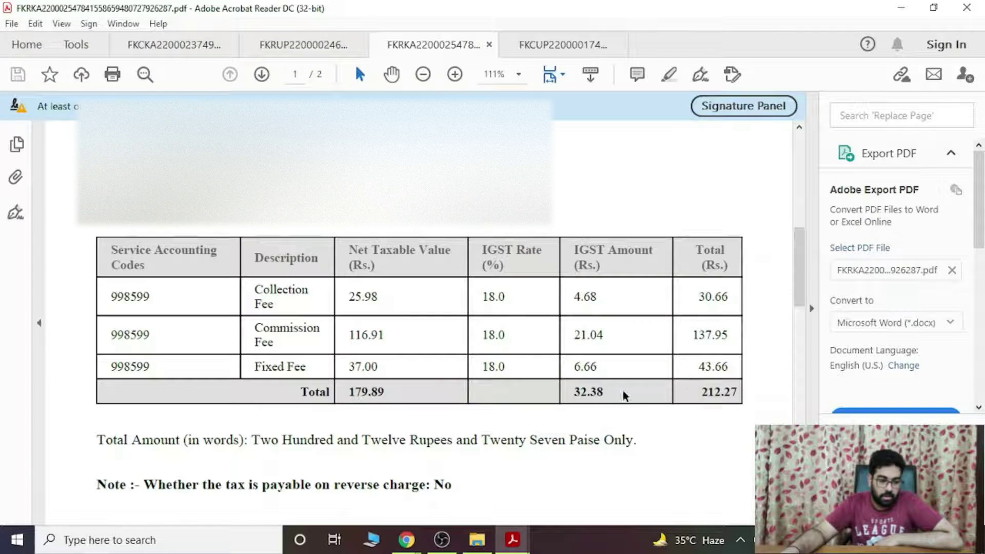
pyautogui.moveTo(573, 392); pyautogui.dragTo(604, 393)
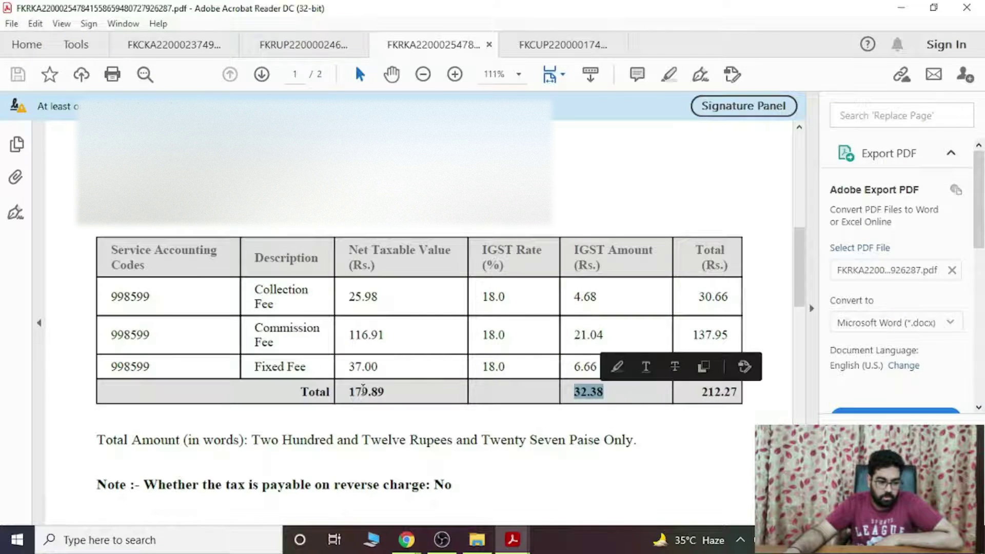
pyautogui.click(362, 391)
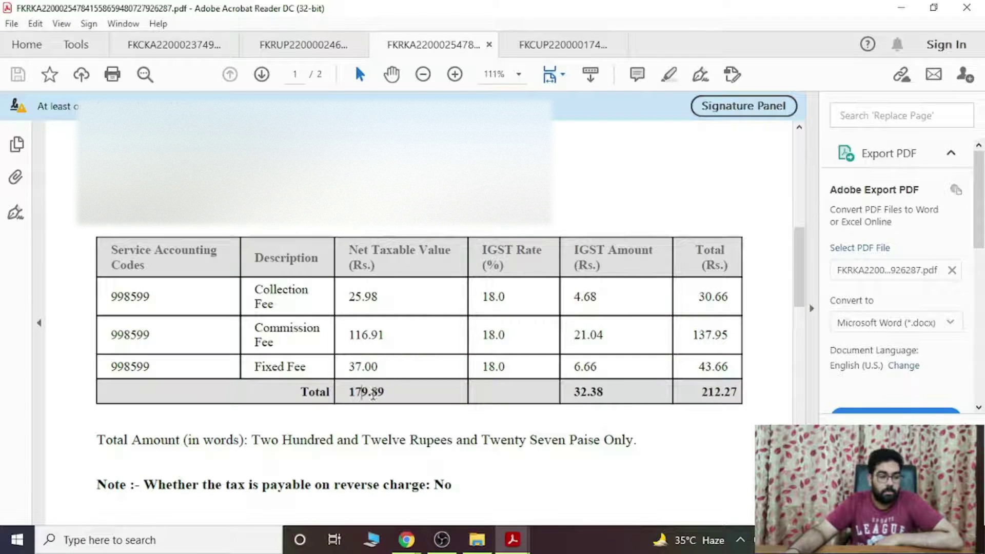
pyautogui.moveTo(576, 389); pyautogui.dragTo(603, 393)
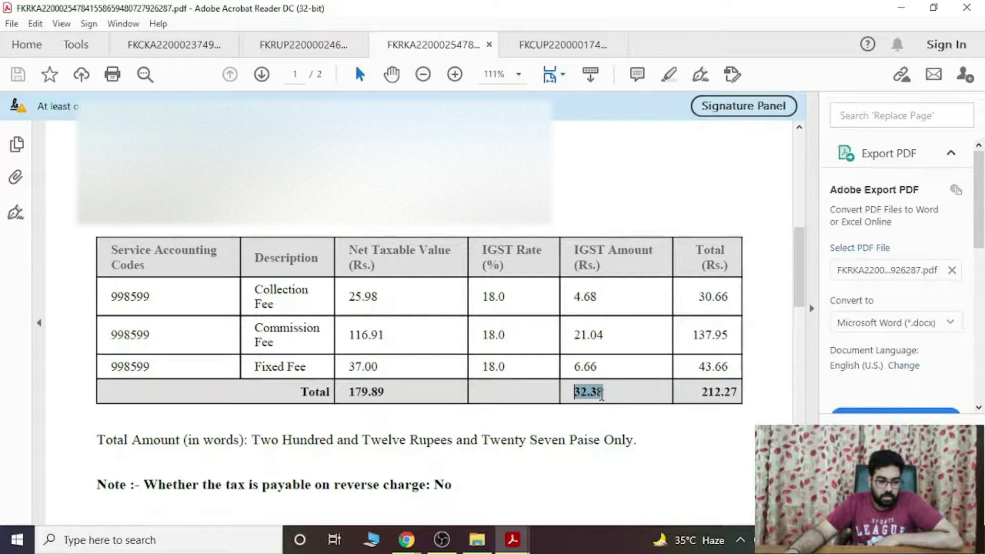
pyautogui.click(607, 398)
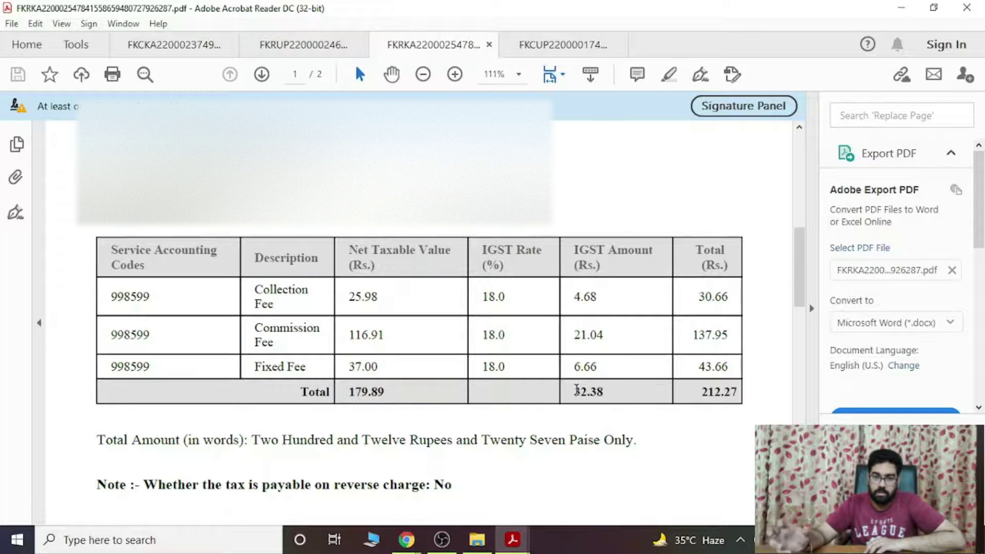
pyautogui.doubleClick(576, 391)
pyautogui.click(604, 393)
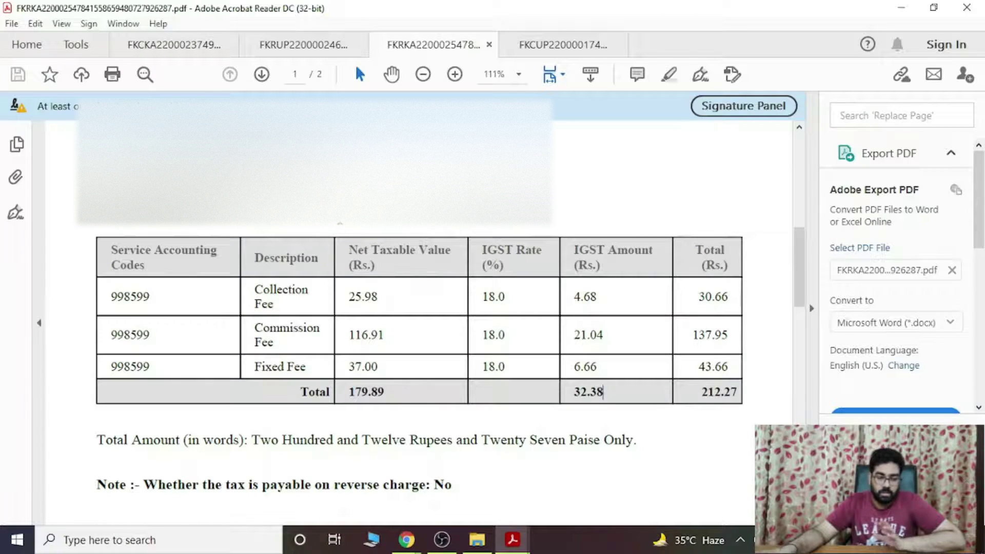
# View the Uttar Pradesh Commission/Tax Invoice and the FKCUP credit note, then return to the Karnataka invoice's fee table.
pyautogui.click(318, 53)
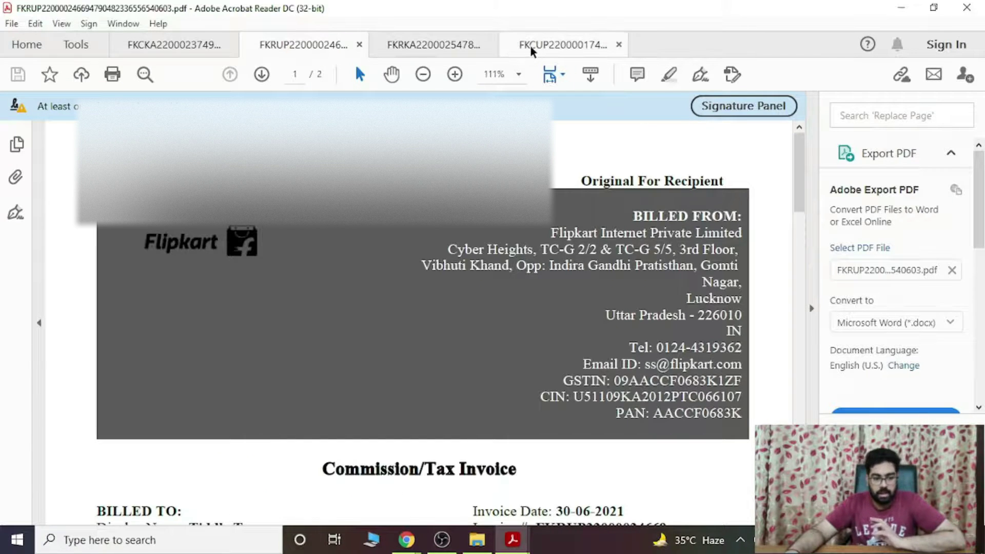
pyautogui.click(563, 45)
pyautogui.click(433, 45)
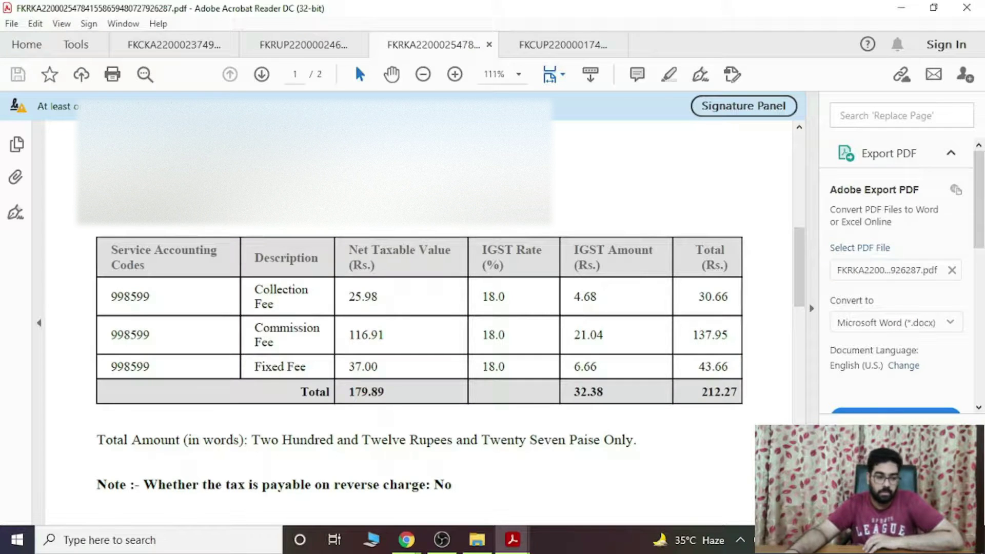
pyautogui.scroll(-1, 402, 279)
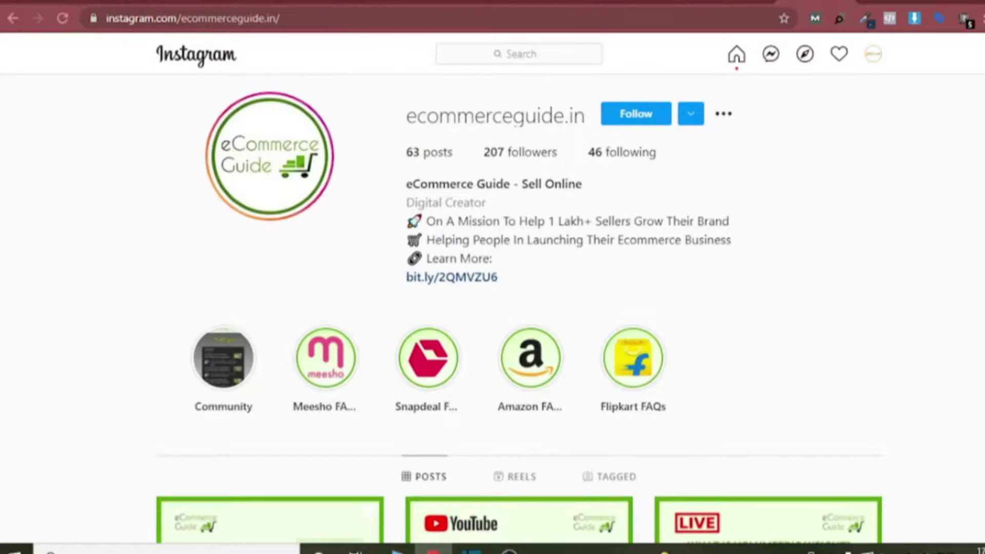
# Look through the posts on the ecommerceguide.in Instagram profile.
pyautogui.scroll(-5, 518, 308)
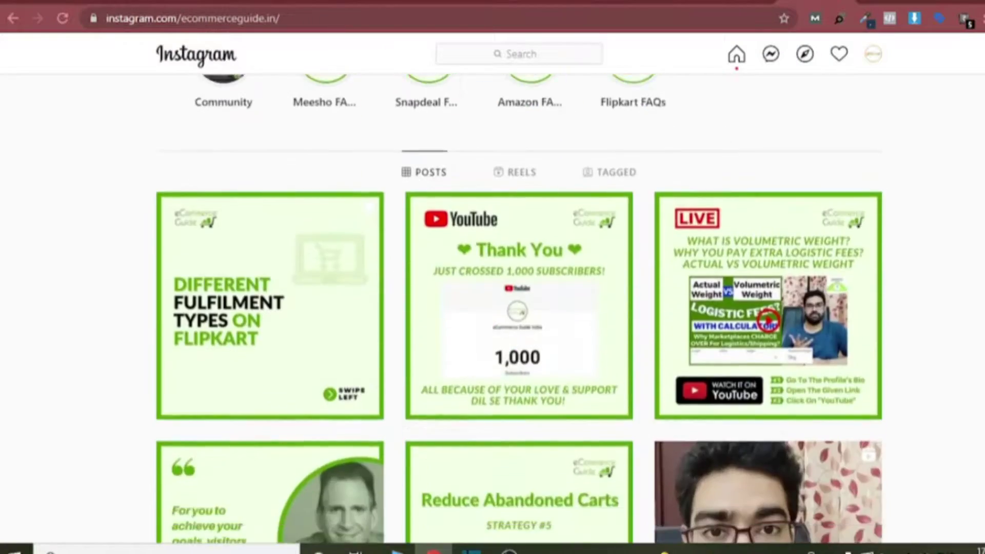
pyautogui.scroll(-20, 519, 308)
pyautogui.scroll(-15, 518, 308)
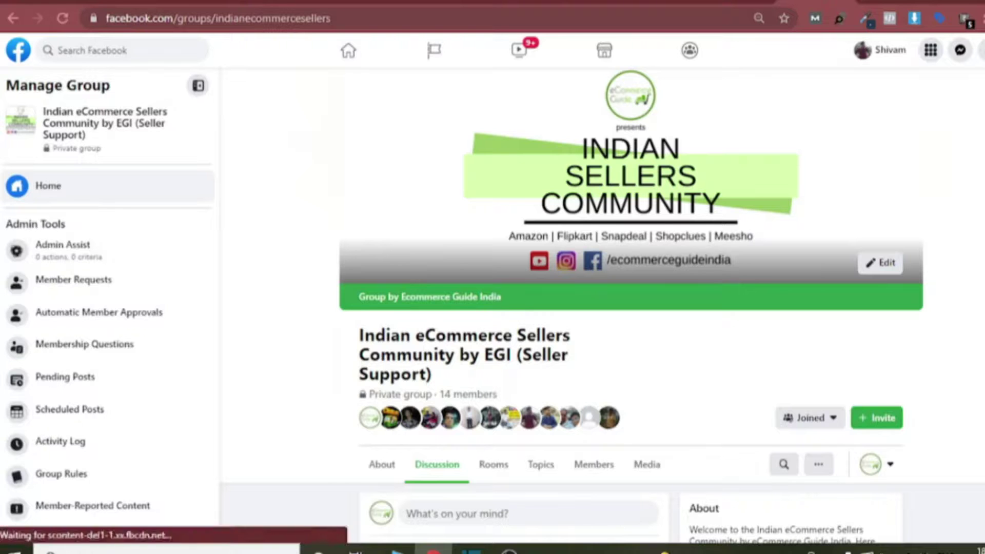
# Look through the discussion posts in the Indian eCommerce Sellers Community group on Facebook.
pyautogui.scroll(-3, 564, 308)
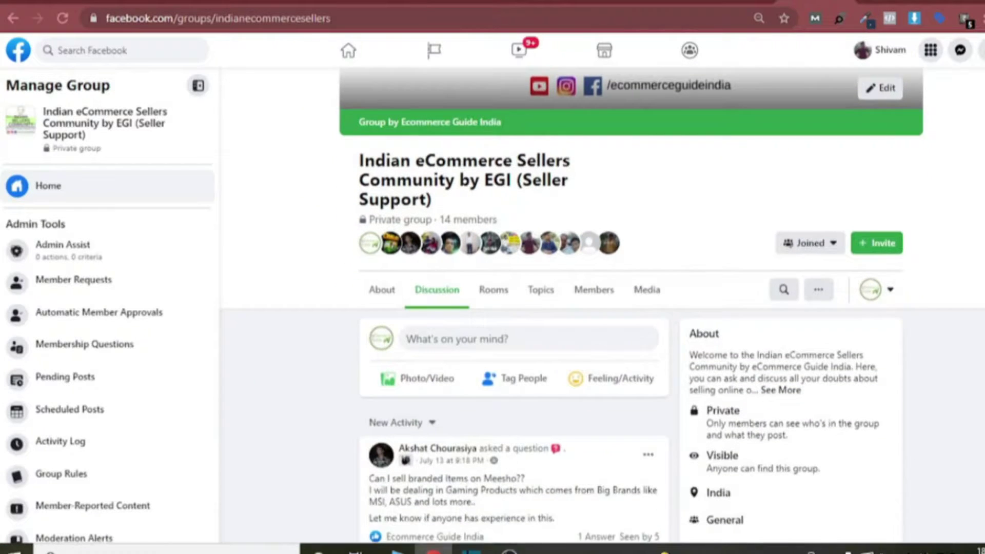
pyautogui.scroll(-3, 564, 308)
pyautogui.scroll(-1, 564, 307)
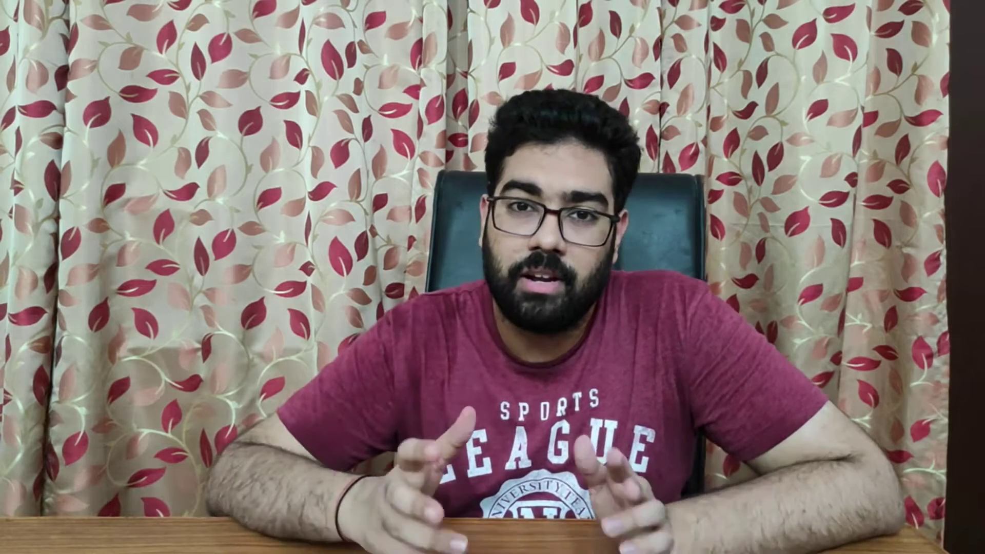